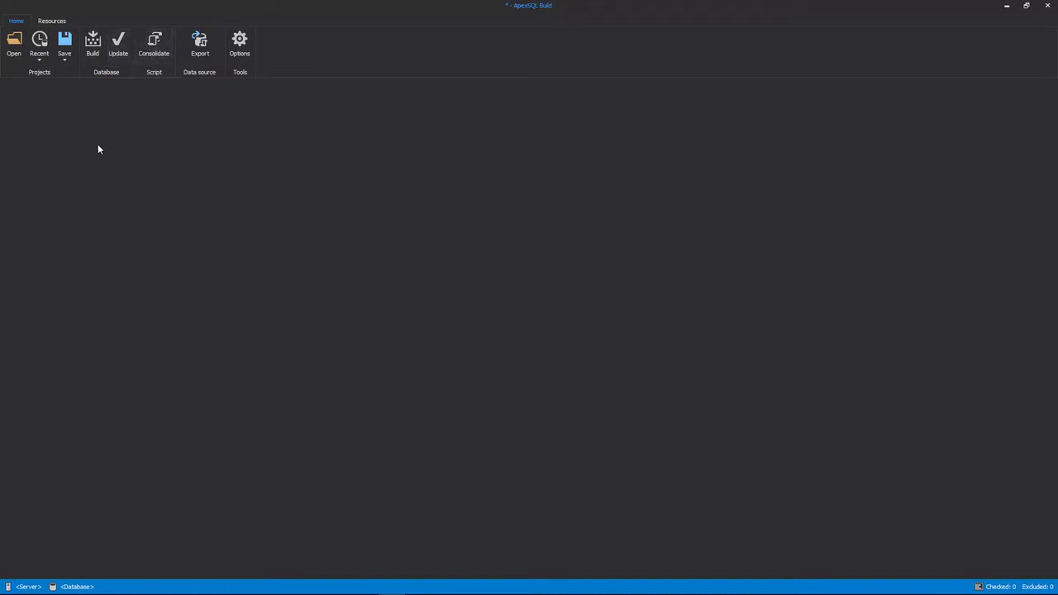
# Open the recent BuildDB.axbd project and start a database build
pyautogui.click(38, 64)
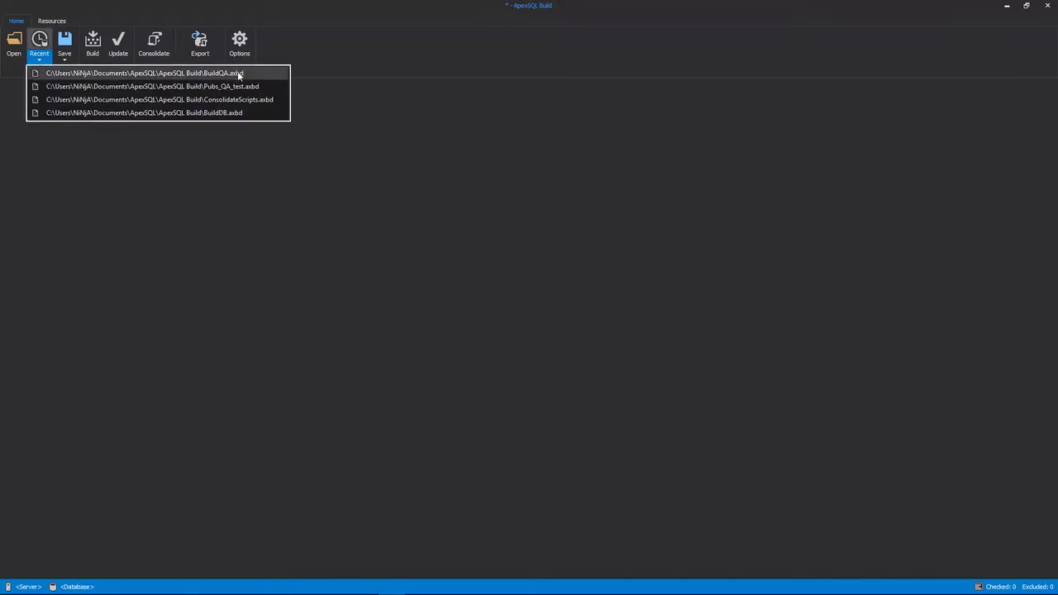
pyautogui.click(230, 149)
pyautogui.click(93, 43)
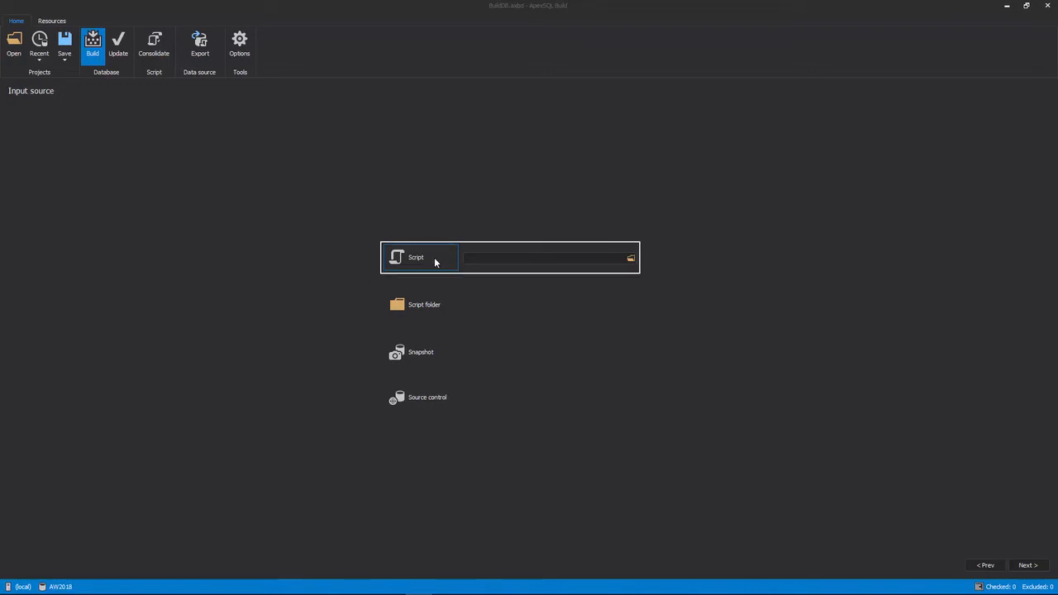
# Go through the script folder and snapshot input sources and choose source control for the build
pyautogui.click(435, 306)
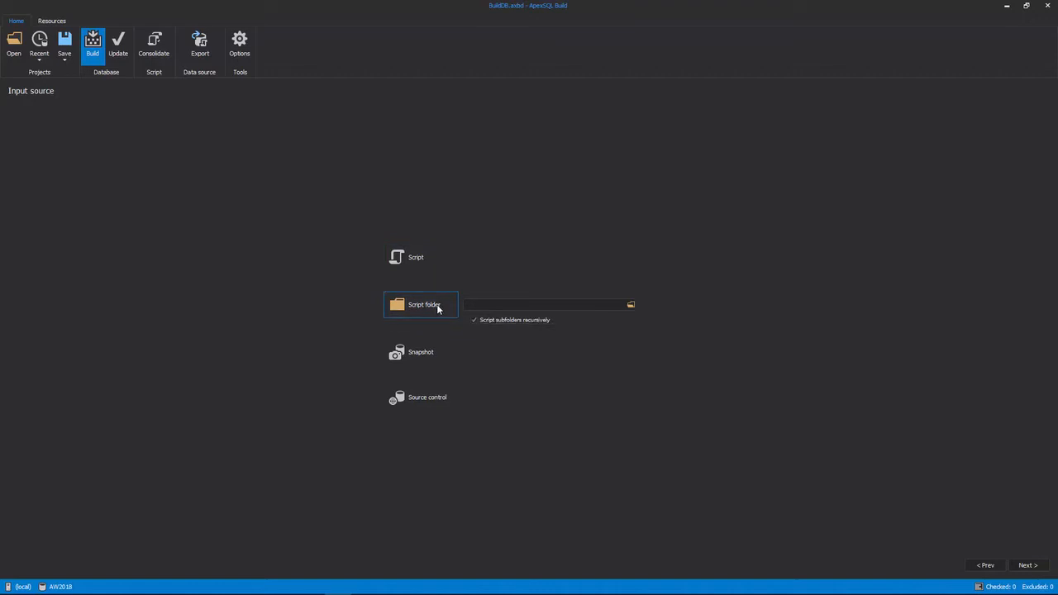
pyautogui.click(422, 349)
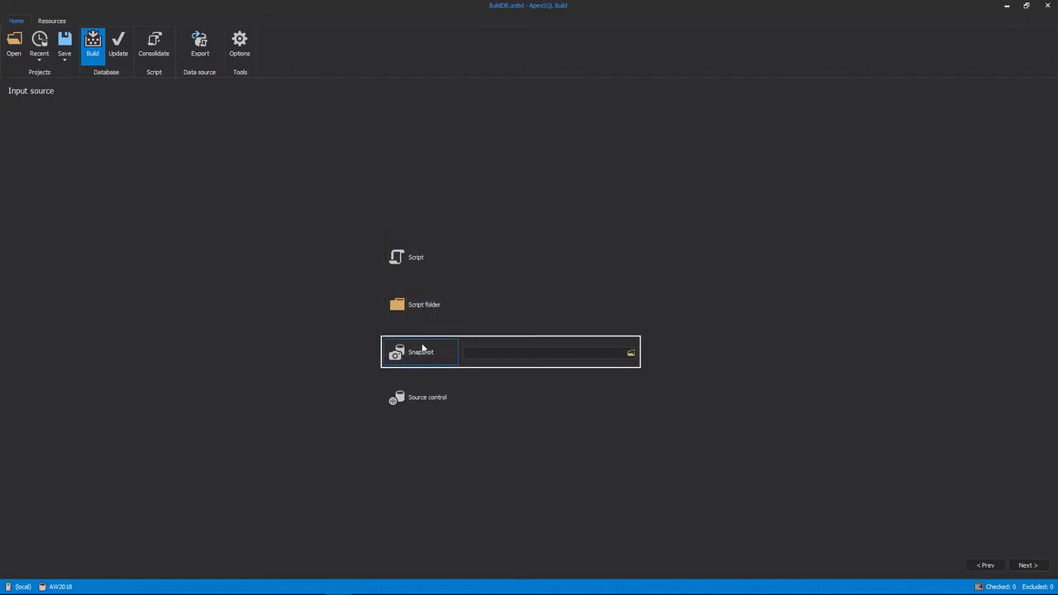
pyautogui.click(431, 400)
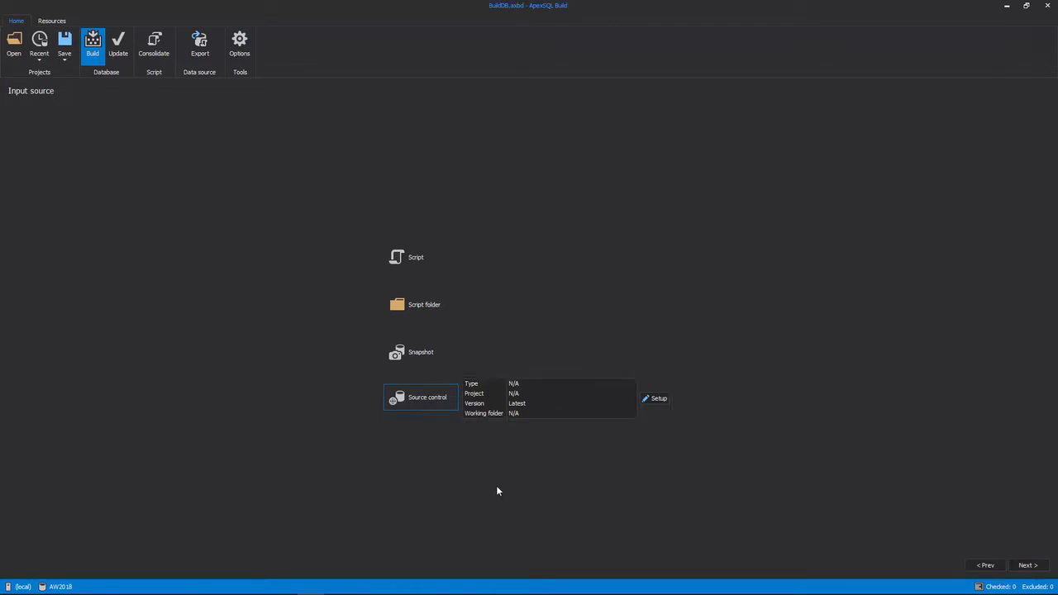
# Set up the source control connection to Git with the master branch, the $/AW18 project and the latest version
pyautogui.click(654, 400)
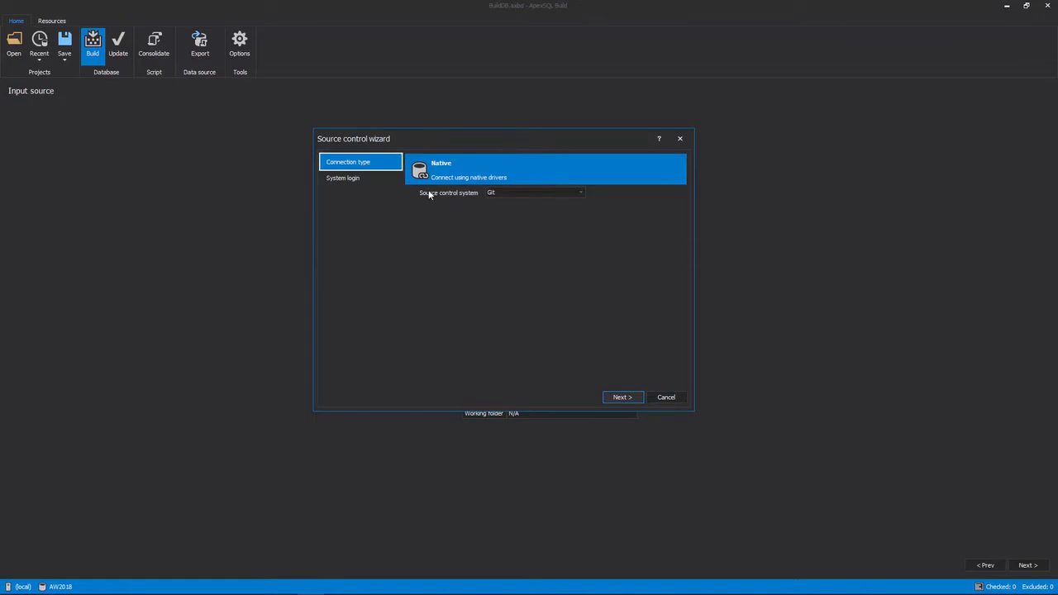
pyautogui.press('Tab')
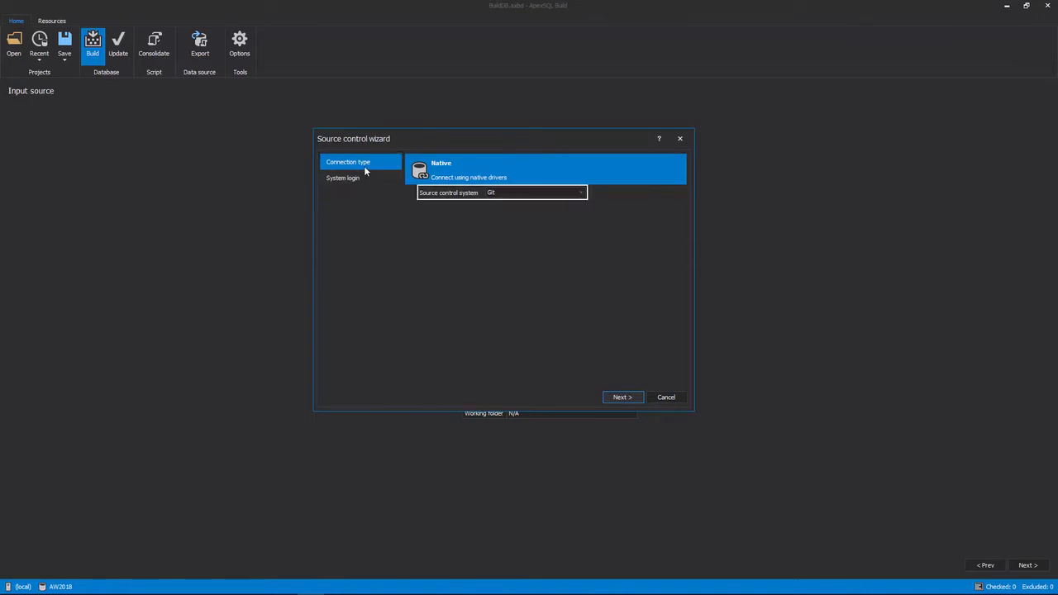
pyautogui.click(581, 193)
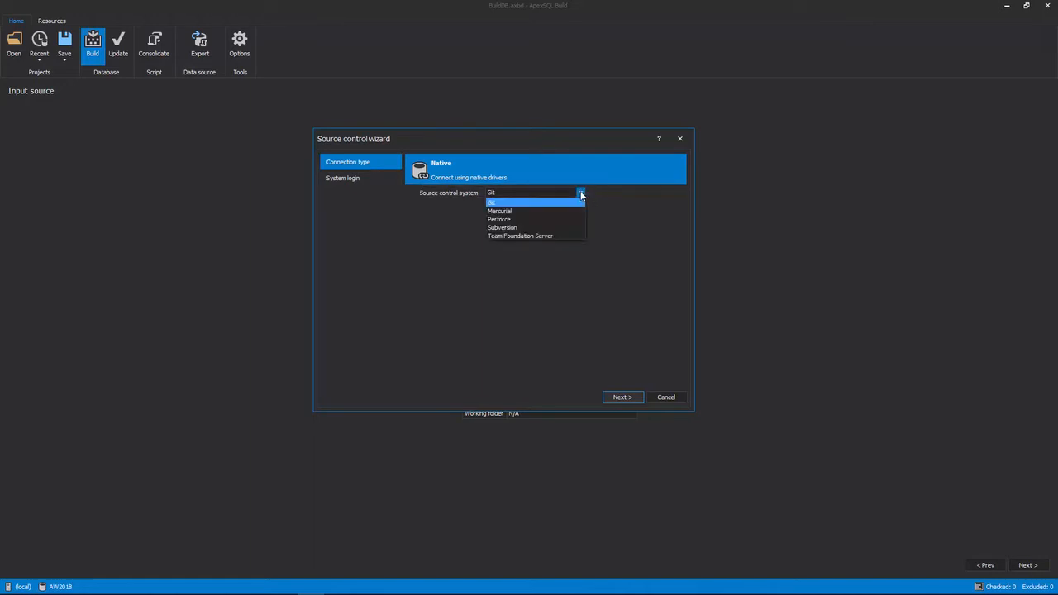
pyautogui.click(559, 202)
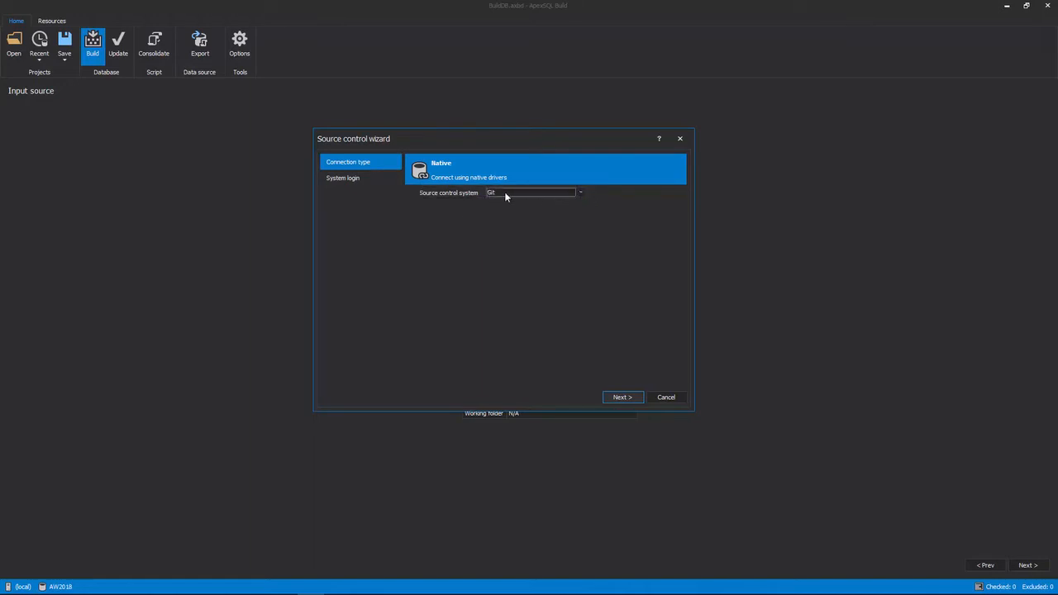
pyautogui.click(581, 193)
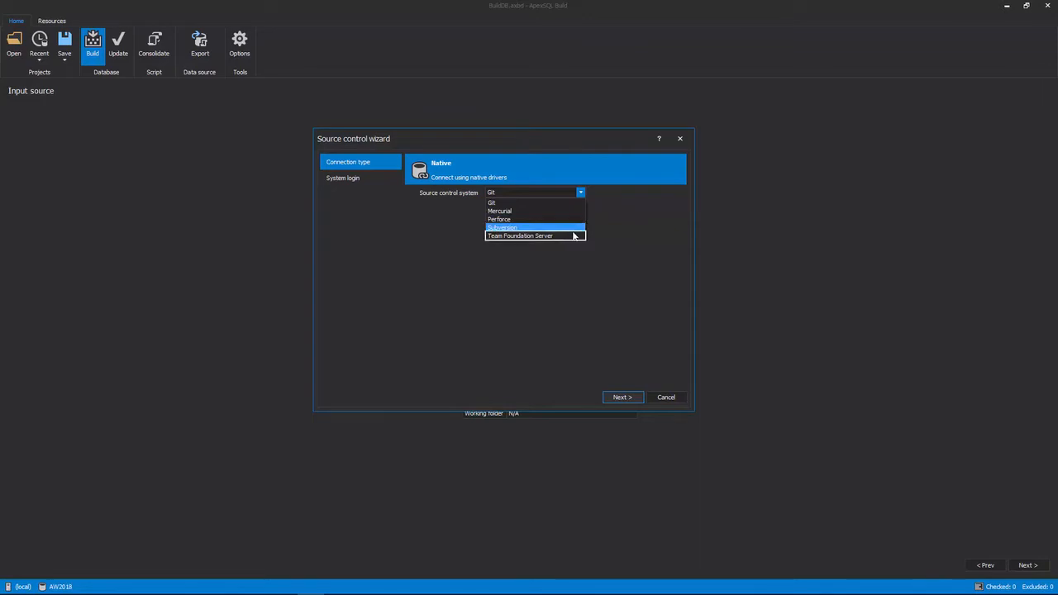
pyautogui.click(605, 282)
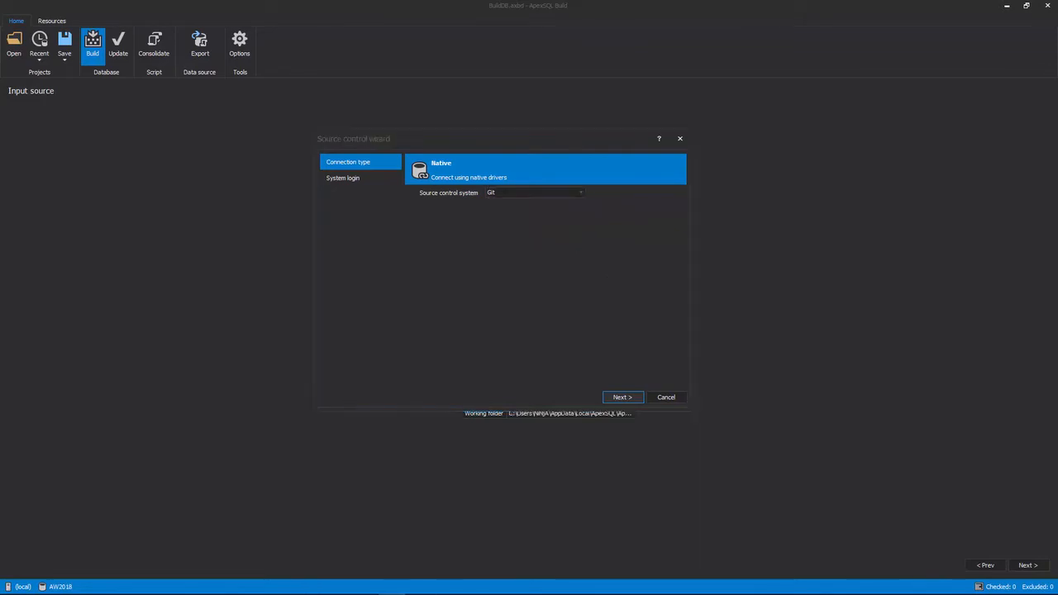
pyautogui.click(624, 397)
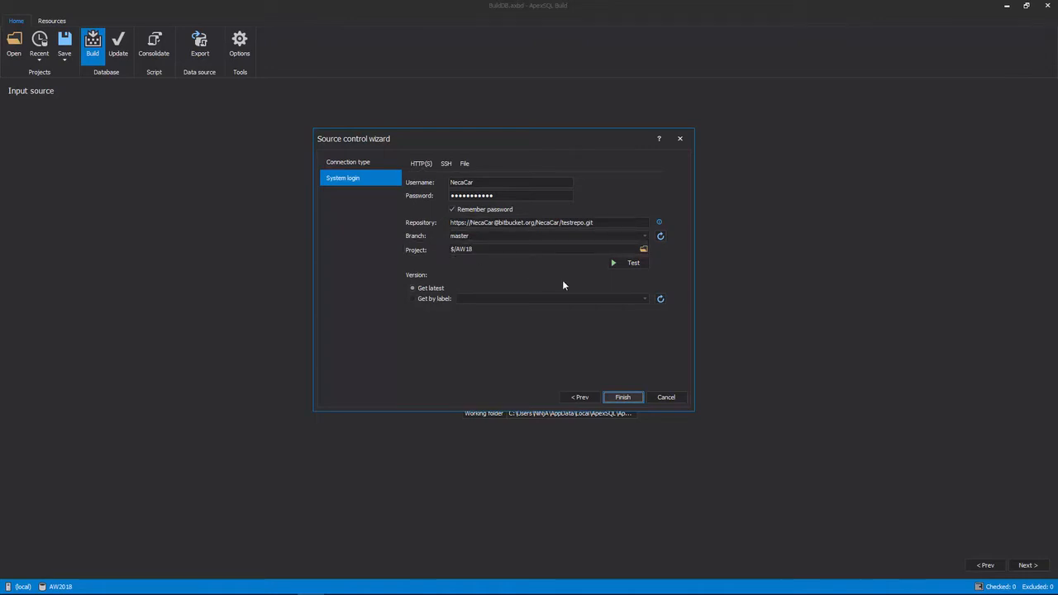
pyautogui.click(633, 397)
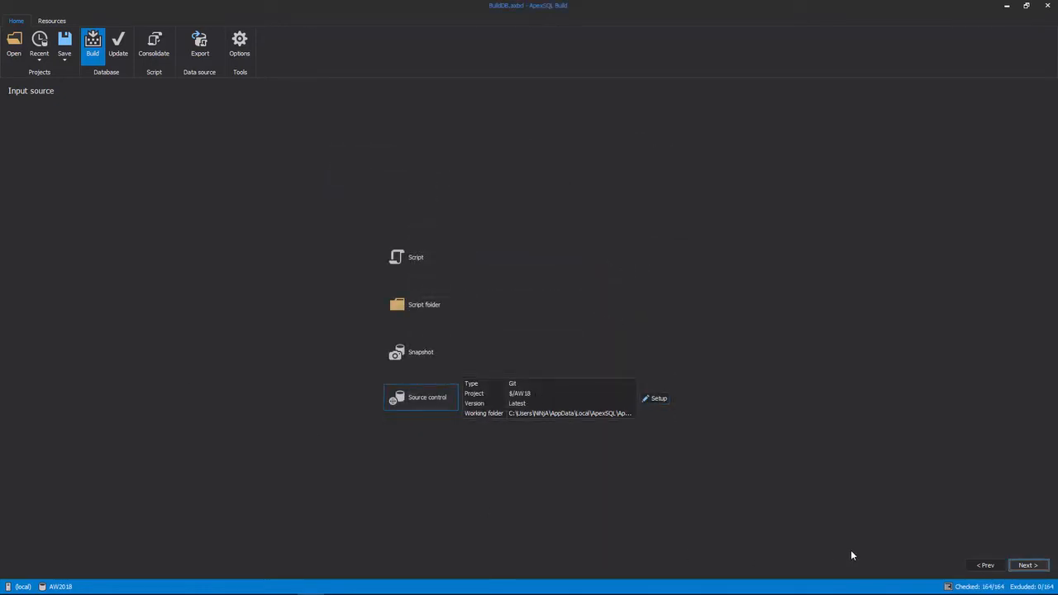
# Connect to the (local) SQL Server using SQL Server authentication, entering the sa user and the account password
pyautogui.click(1029, 565)
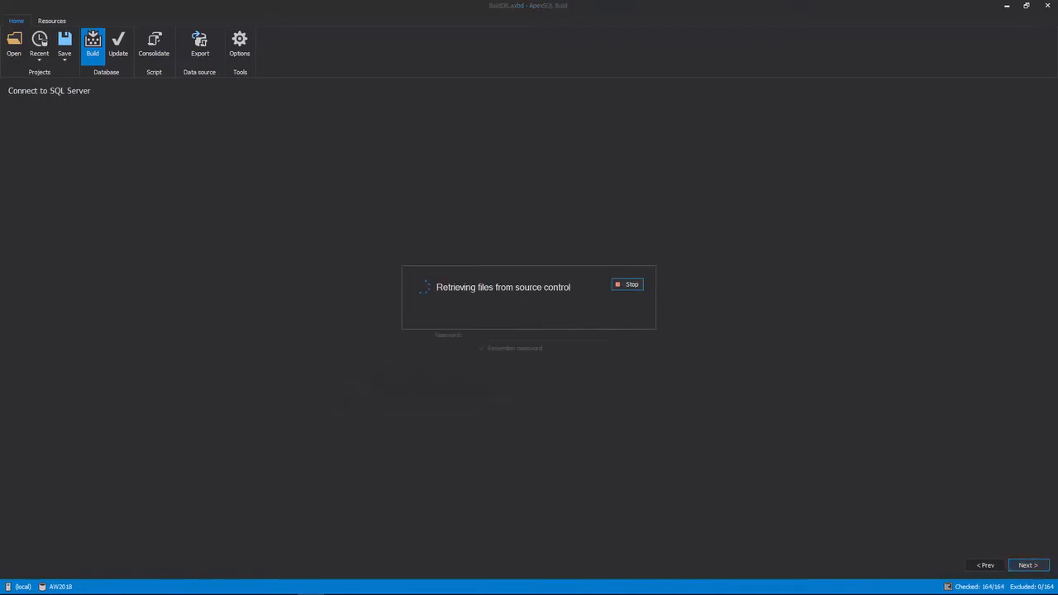
pyautogui.click(612, 292)
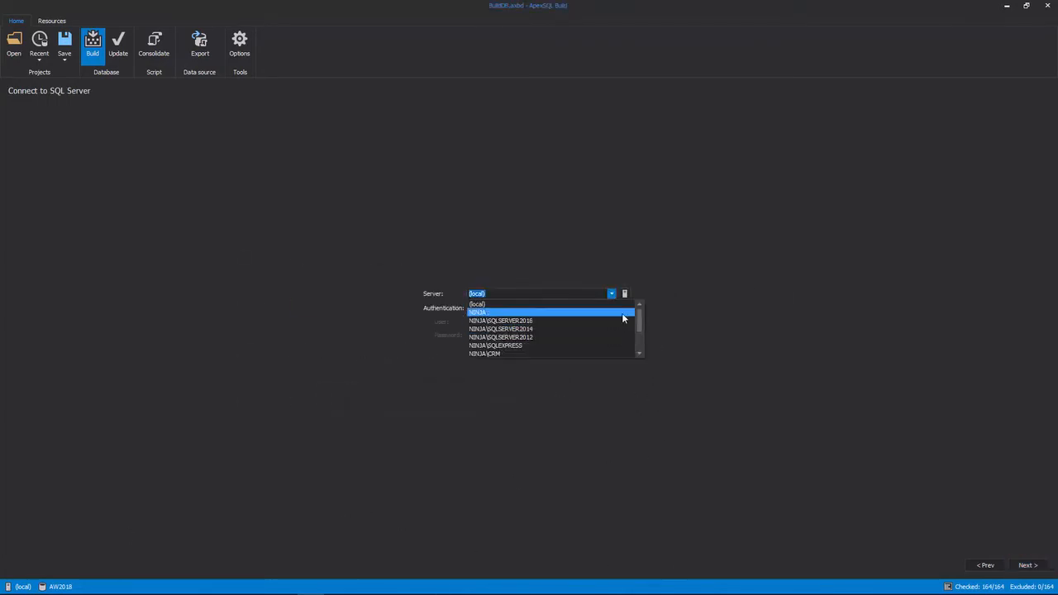
pyautogui.click(628, 307)
pyautogui.click(612, 307)
pyautogui.click(500, 326)
pyautogui.write('s')
pyautogui.write('***')
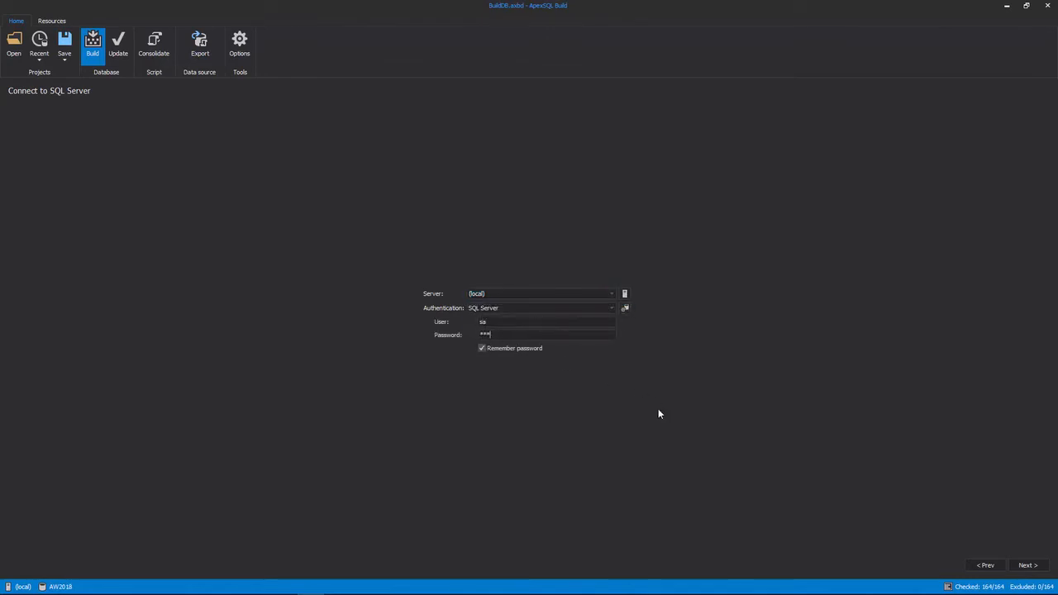
pyautogui.press('Return')
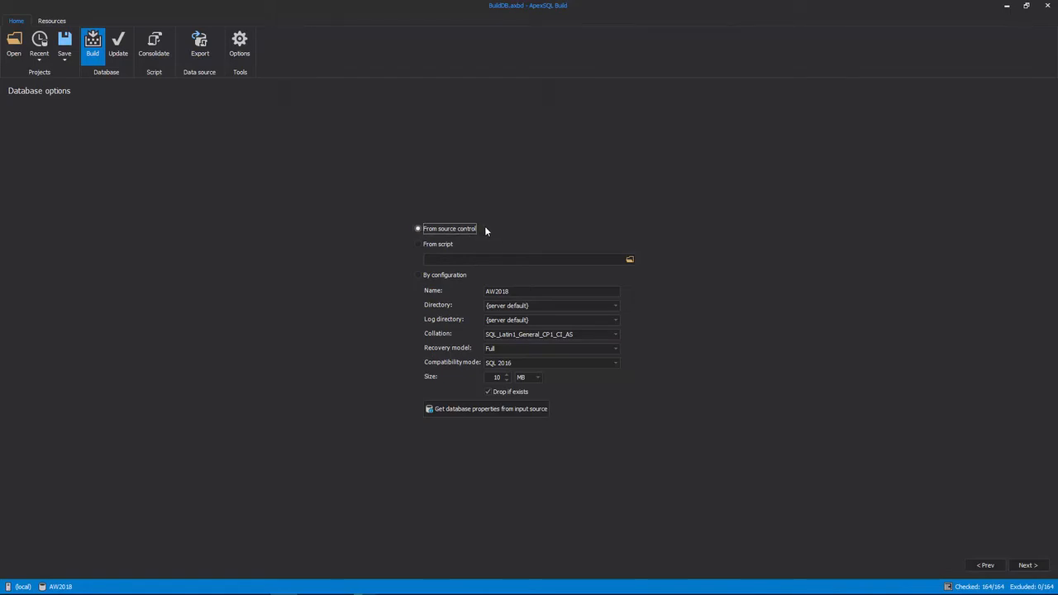
# Set the database options to be defined by configuration and get the database properties from the input source
pyautogui.click(448, 244)
pyautogui.click(456, 277)
pyautogui.click(492, 413)
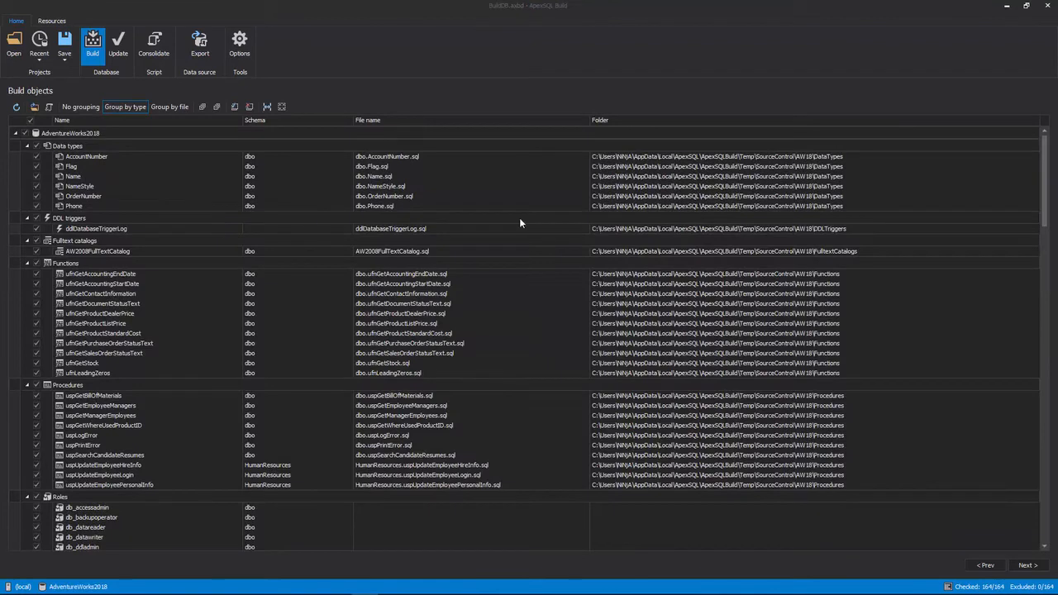
# Exclude several functions, including ufnGetContactInformation, from the AdventureWorks2018 objects to build
pyautogui.click(521, 218)
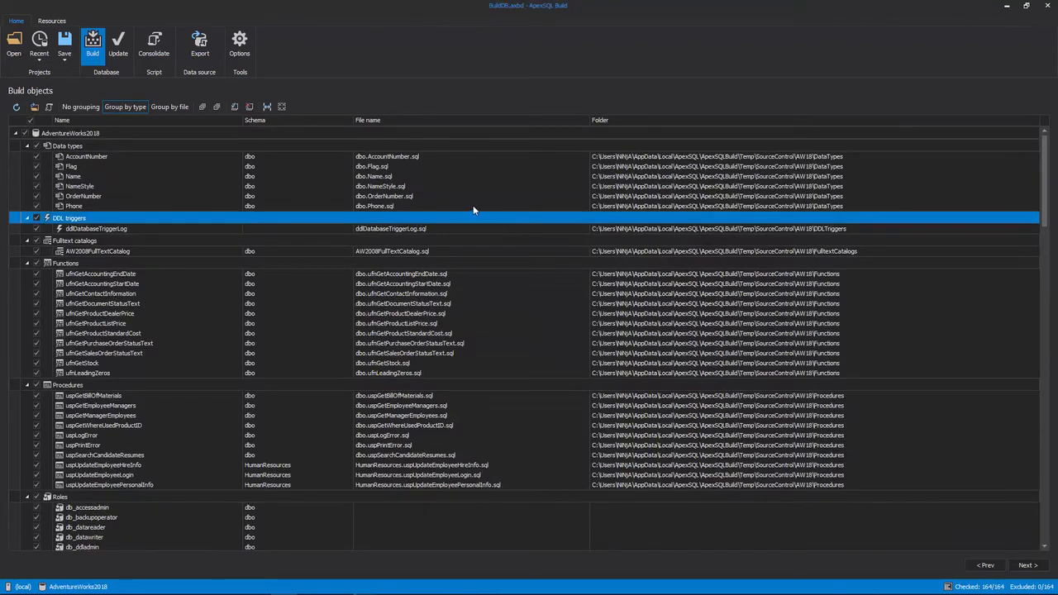
pyautogui.click(327, 133)
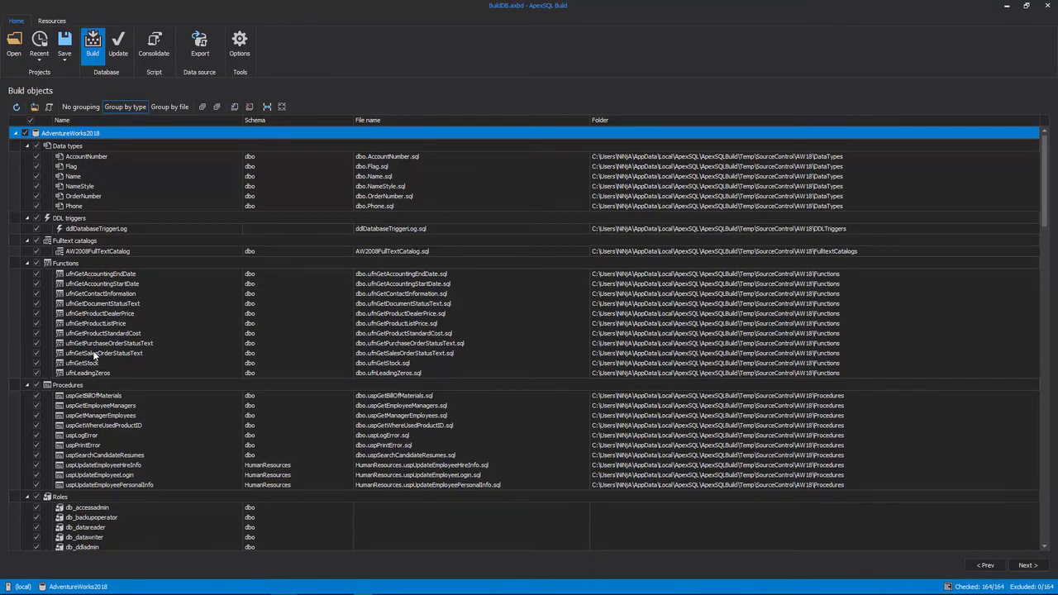
pyautogui.click(37, 323)
pyautogui.click(36, 293)
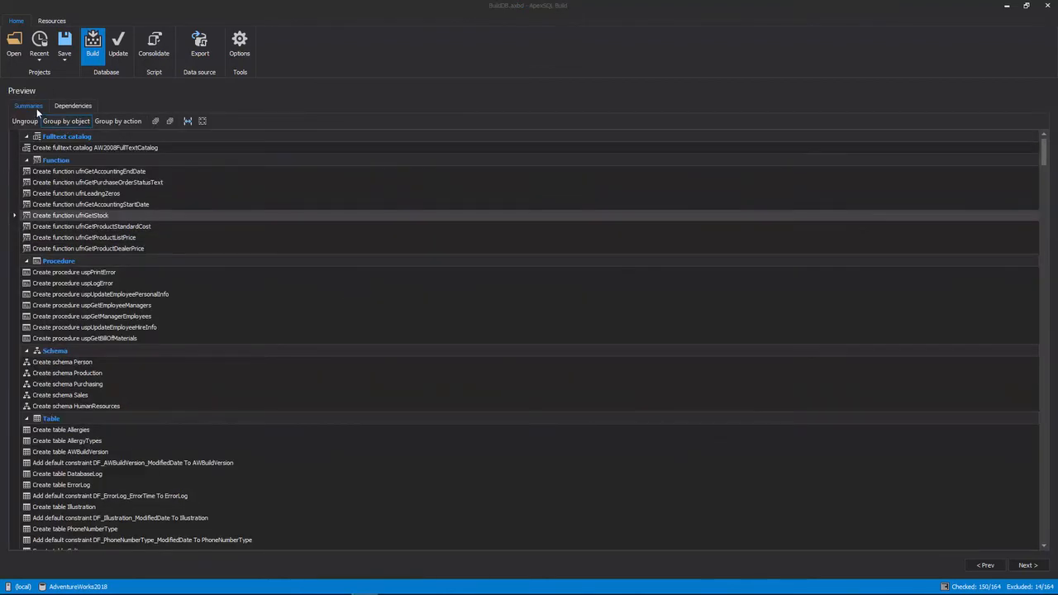
# Review the preview's summary of build actions and the dependencies of the selected objects
pyautogui.click(36, 110)
pyautogui.click(116, 429)
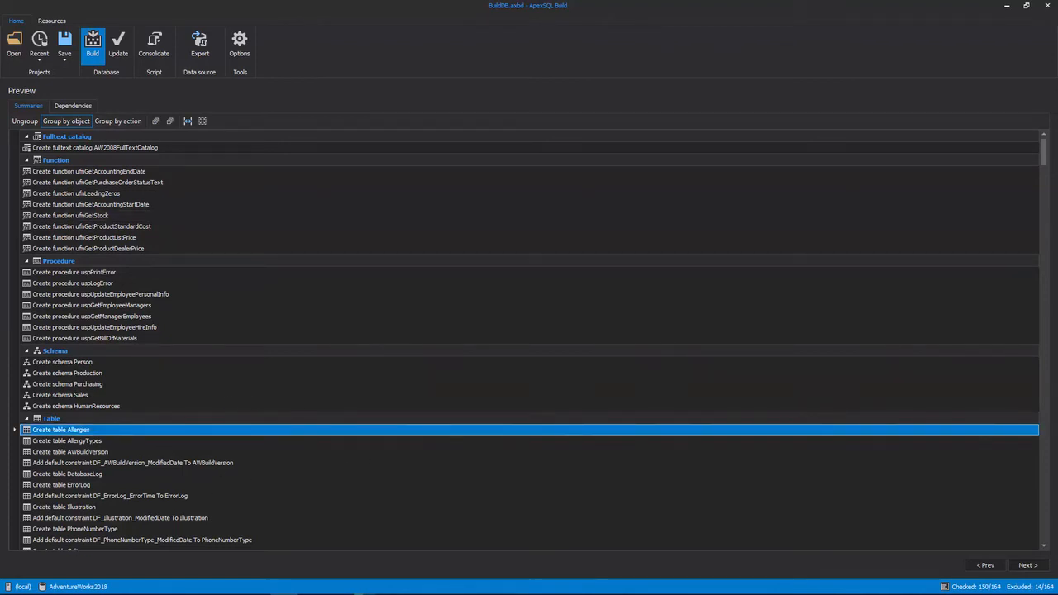
pyautogui.click(83, 106)
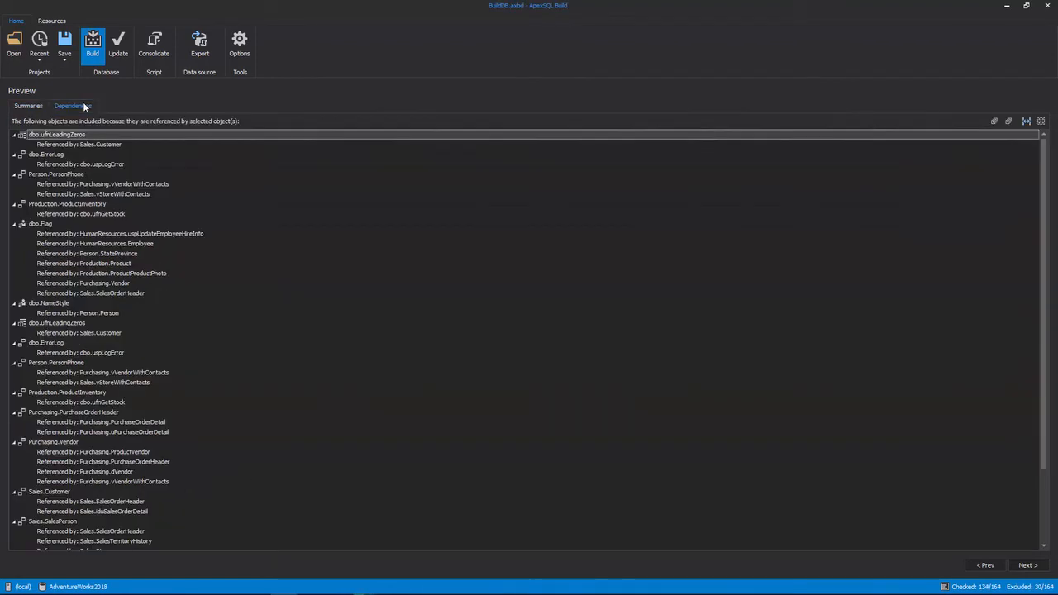
pyautogui.click(116, 135)
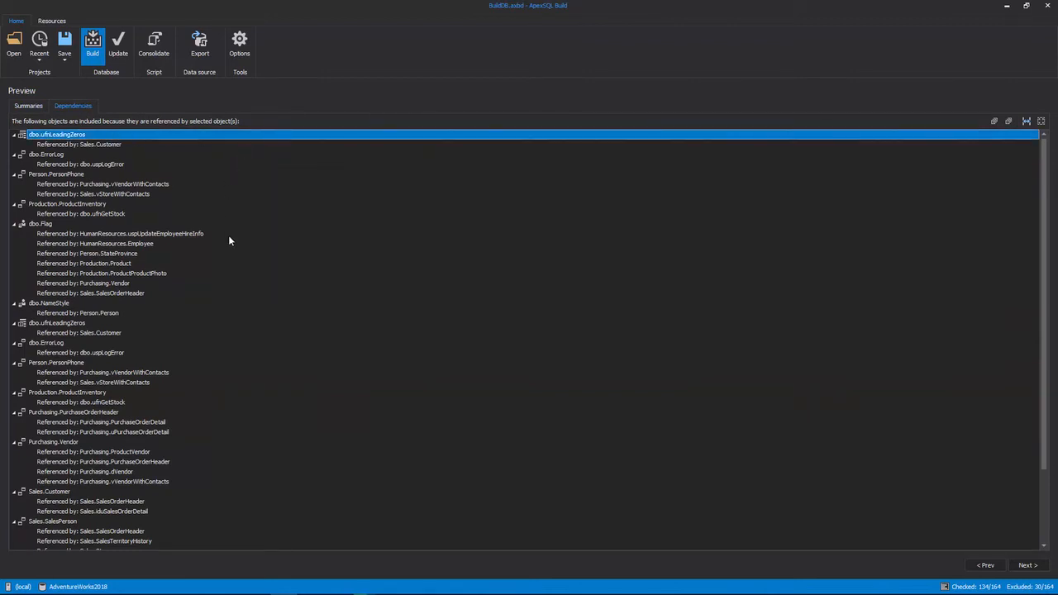
pyautogui.scroll(-3, 229, 240)
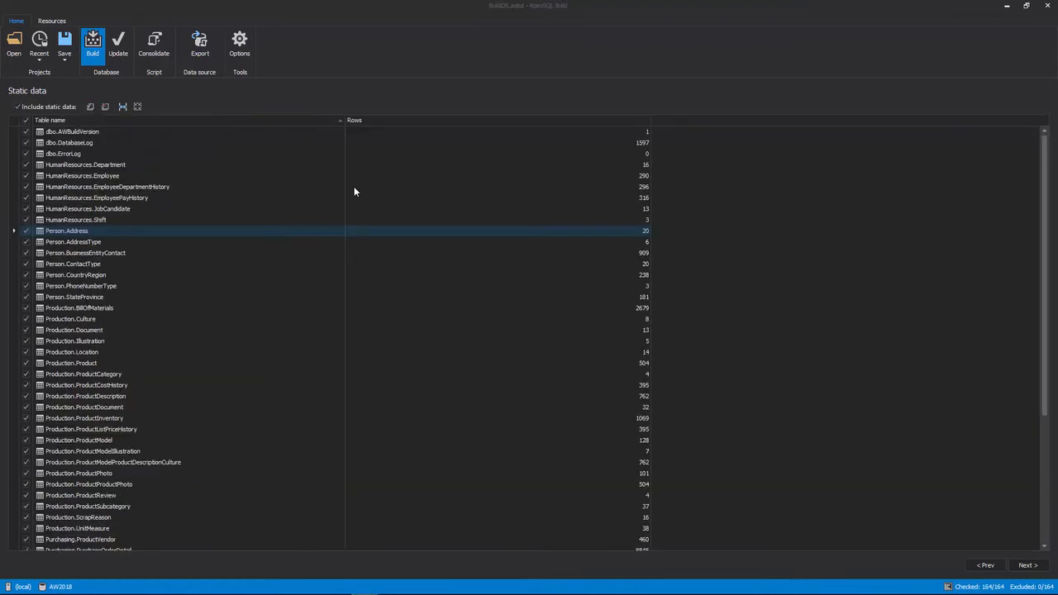
# Review the tables included as static data and the post deployment scripts of the build
pyautogui.click(225, 132)
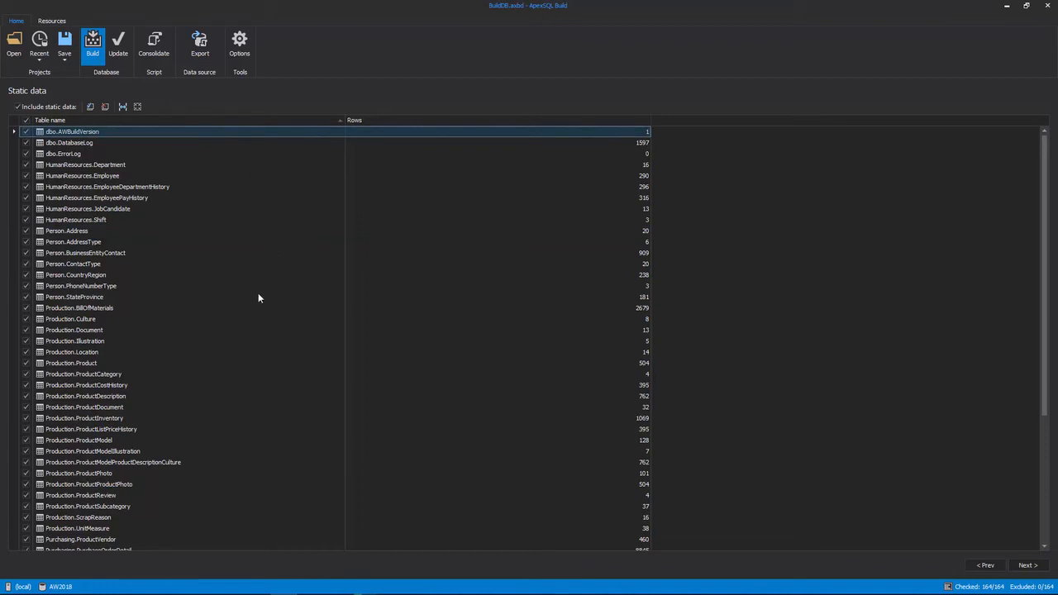
pyautogui.click(239, 46)
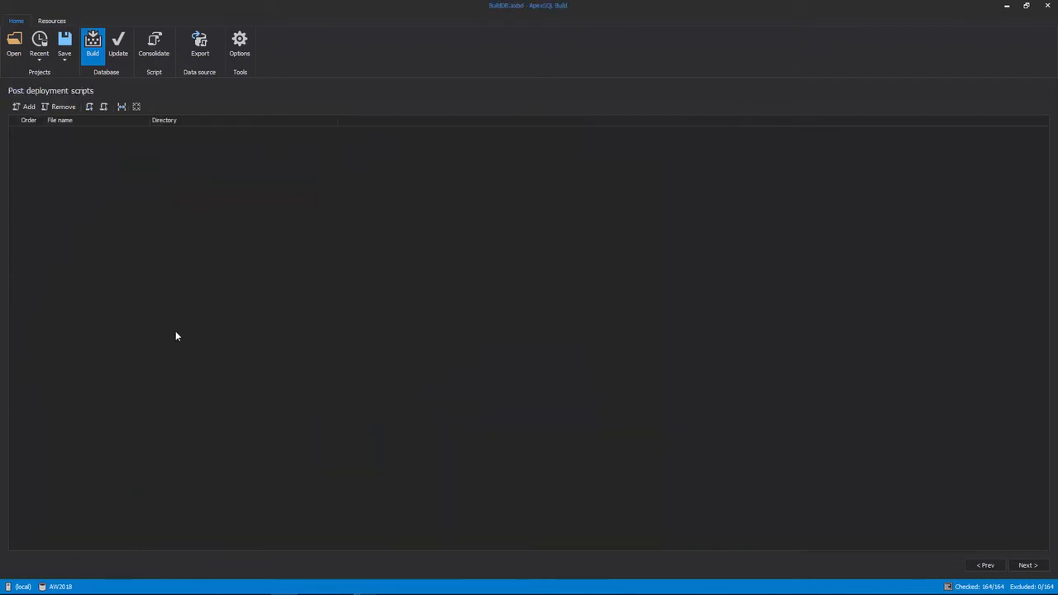
pyautogui.click(25, 107)
pyautogui.click(304, 157)
pyautogui.hotkey('ctrl', 'a')
pyautogui.click(435, 278)
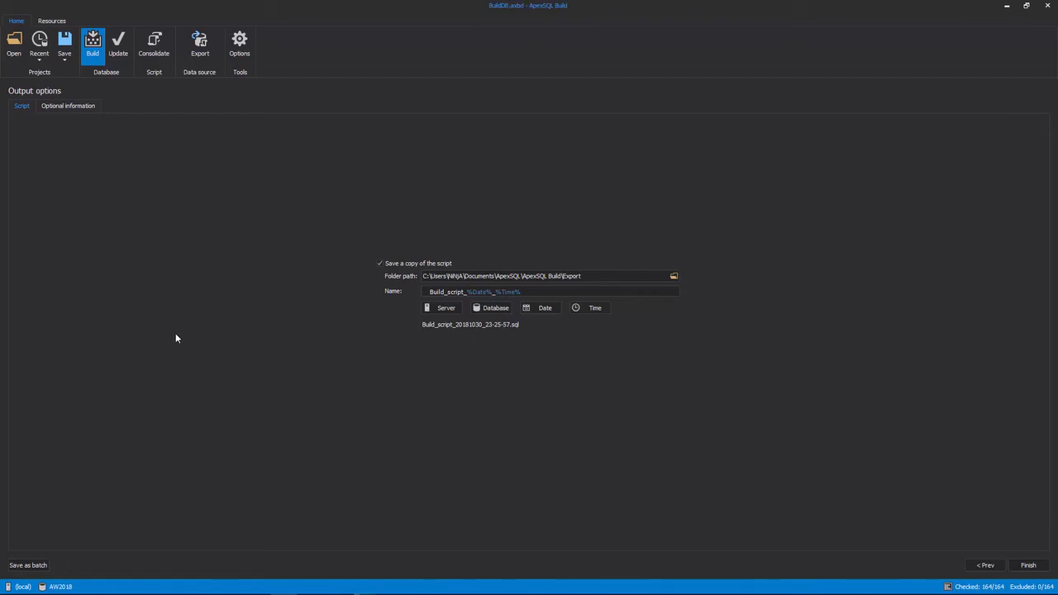
# Review the output options for the saved script copy and the optional header and version information
pyautogui.press('Tab')
pyautogui.click(75, 108)
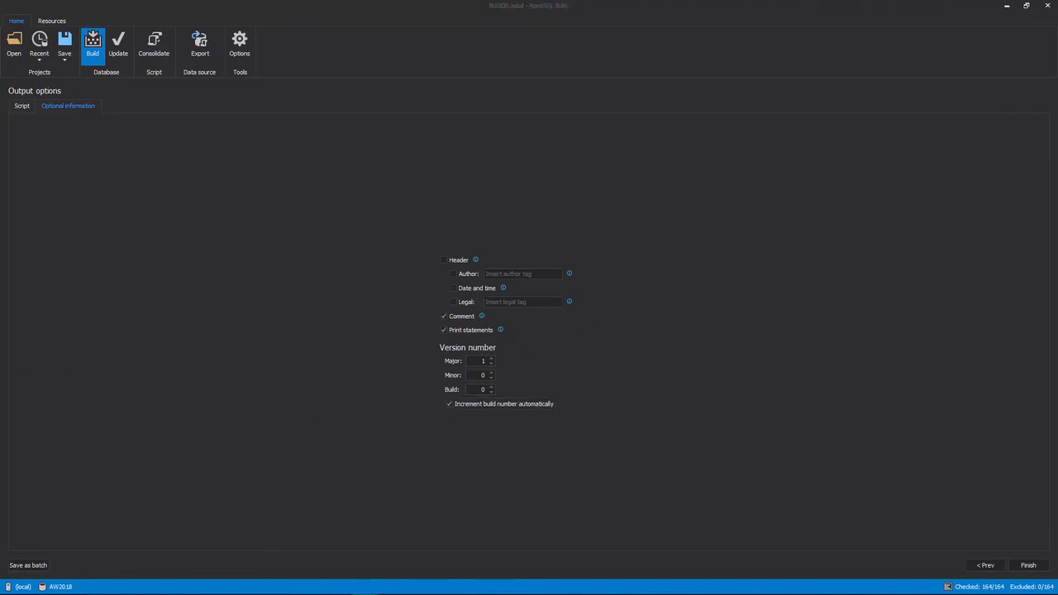
pyautogui.click(20, 107)
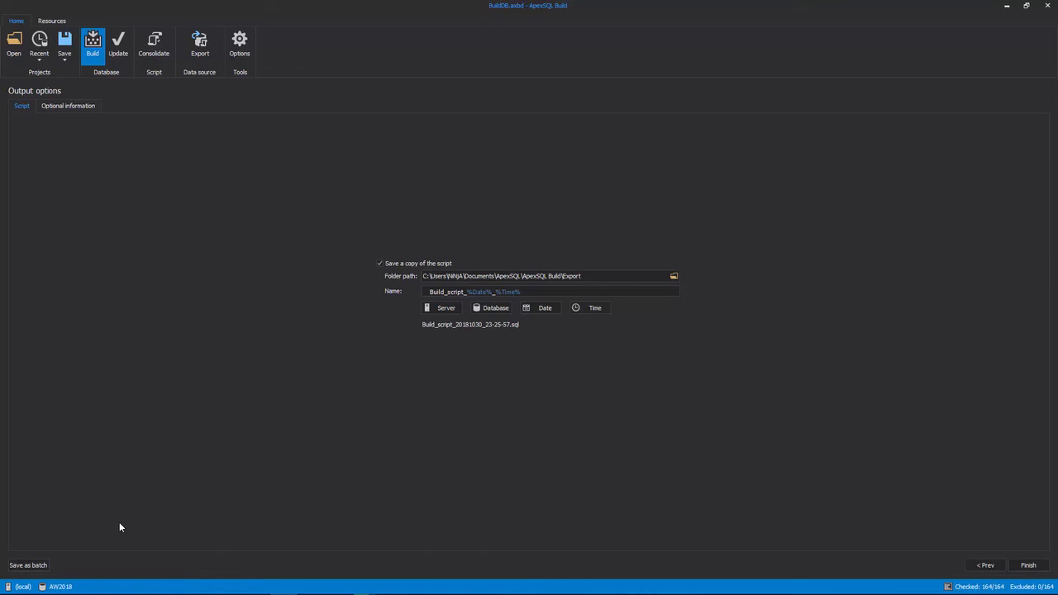
# Base the database build's batch script on a project file and save the project as AW2018.axbd
pyautogui.click(30, 566)
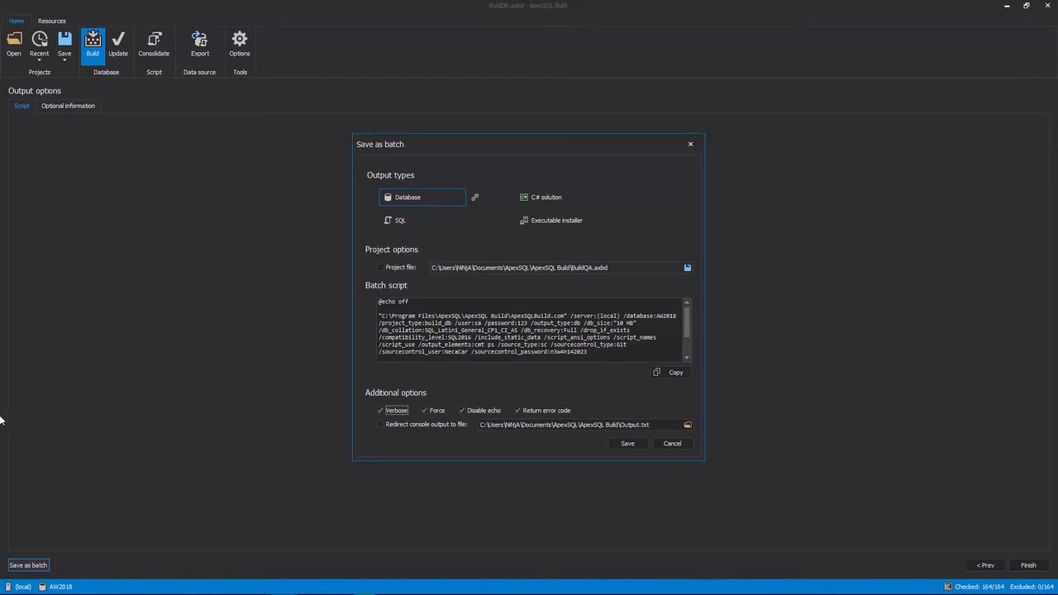
pyautogui.click(678, 158)
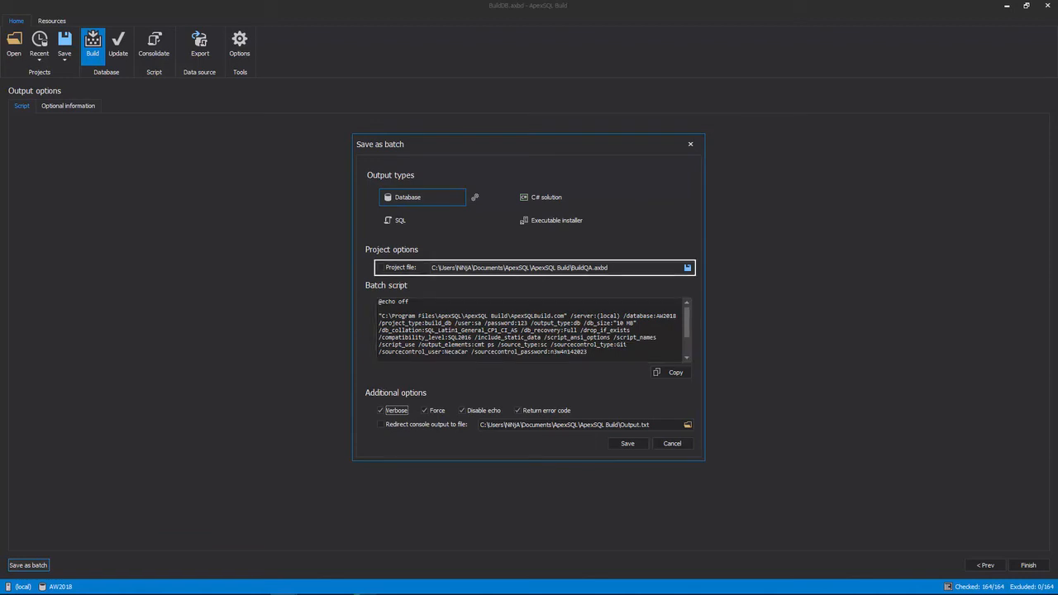
pyautogui.click(408, 267)
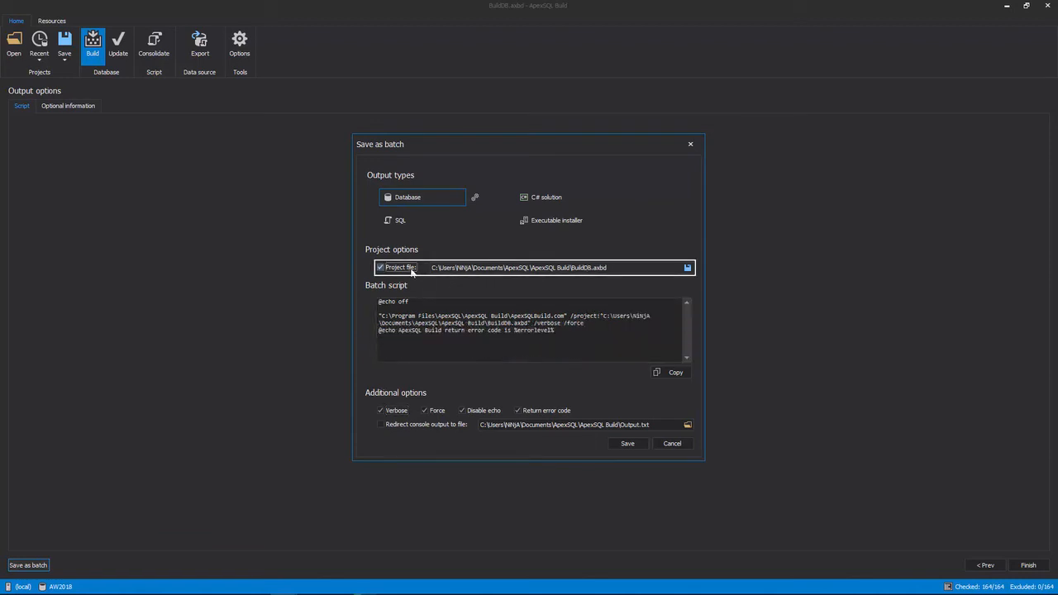
pyautogui.click(687, 268)
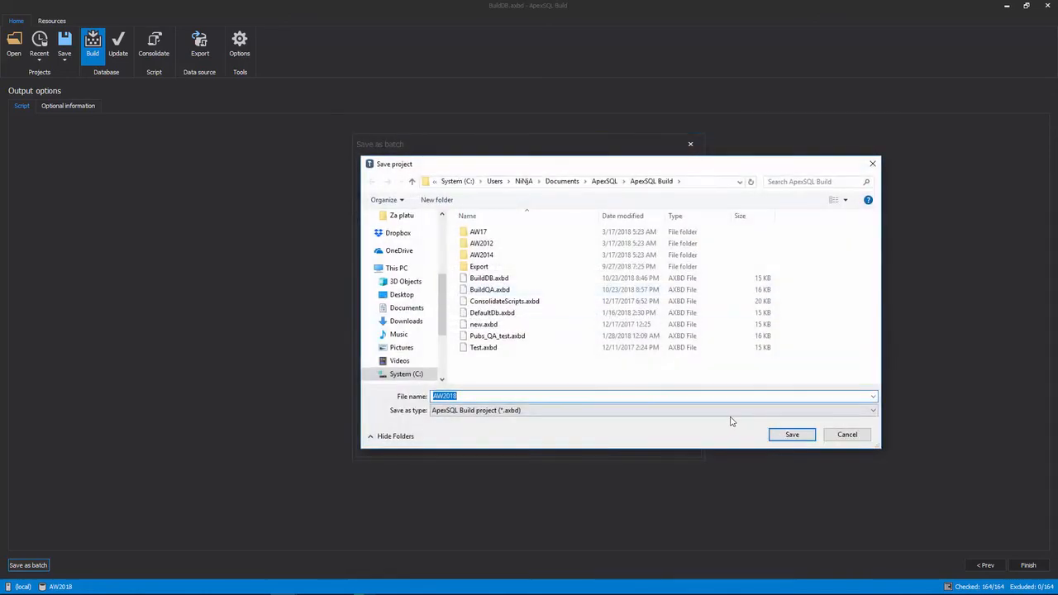
pyautogui.click(792, 433)
pyautogui.click(528, 318)
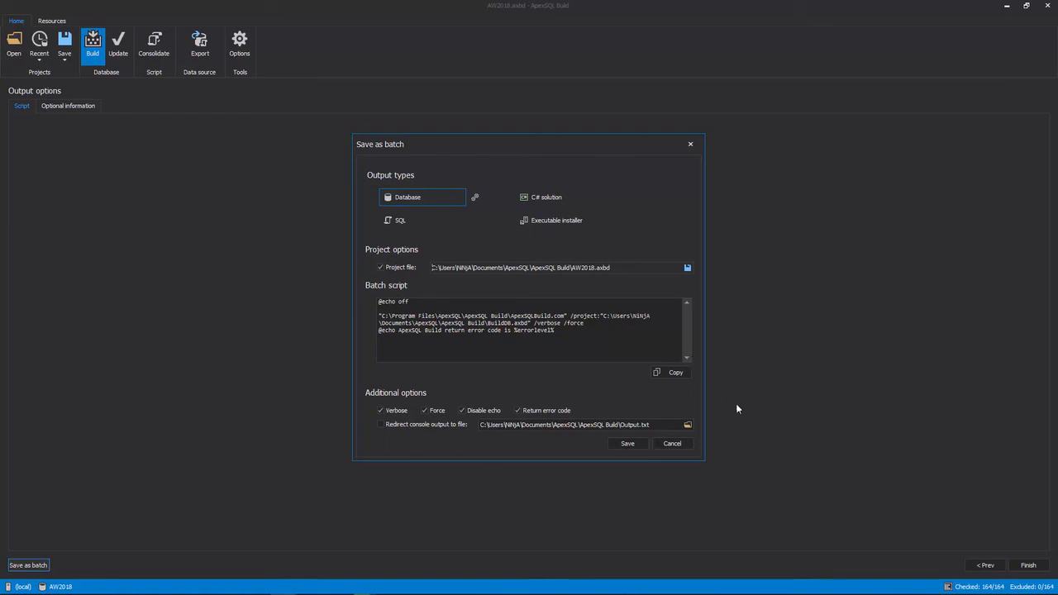
# Save the database build's batch script as a .bat file in the Export folder under the suggested name
pyautogui.click(628, 443)
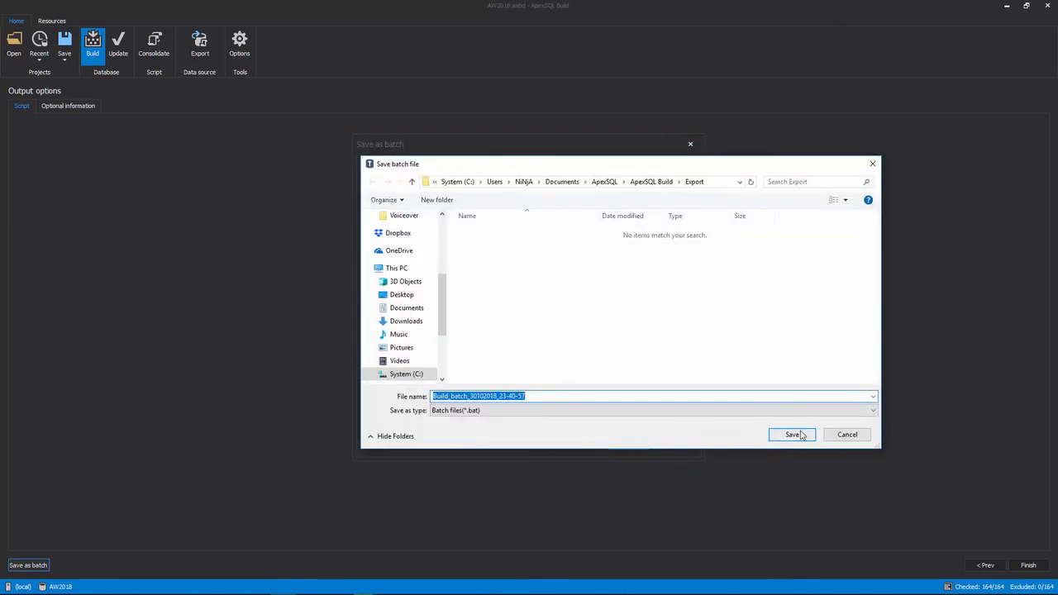
pyautogui.click(800, 435)
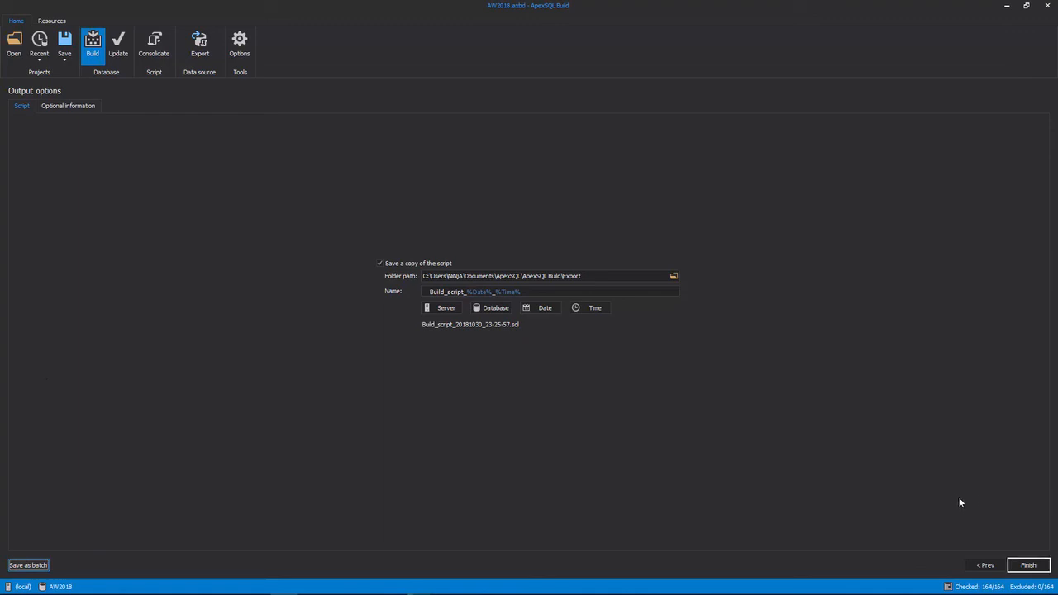
# Execute the AW2018 database build and save its full execution results as a text file in the Export folder
pyautogui.click(1029, 566)
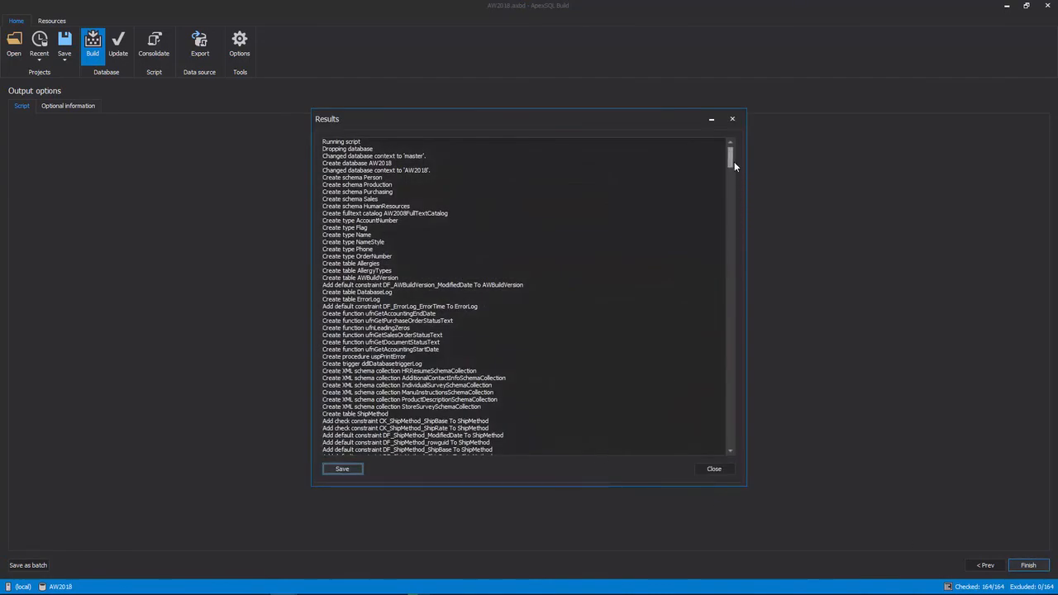
pyautogui.moveTo(731, 161); pyautogui.dragTo(743, 455)
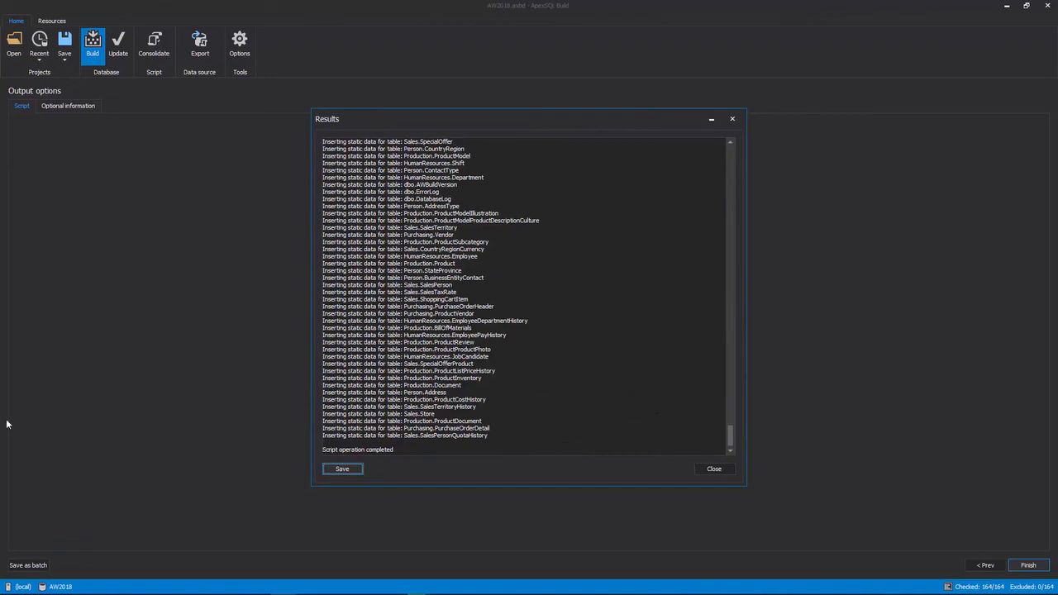
pyautogui.click(356, 475)
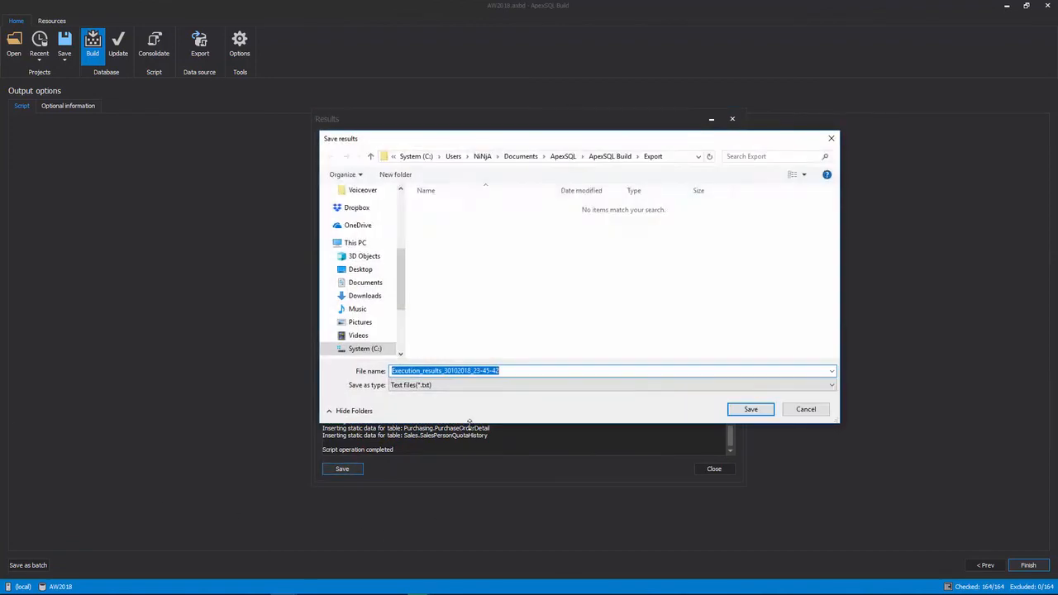
pyautogui.click(742, 410)
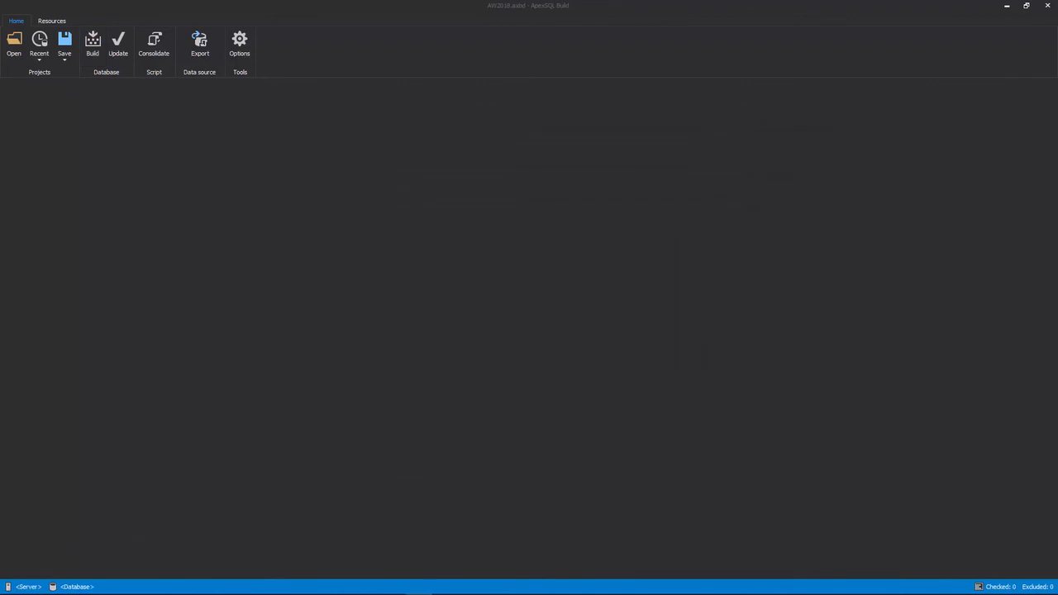